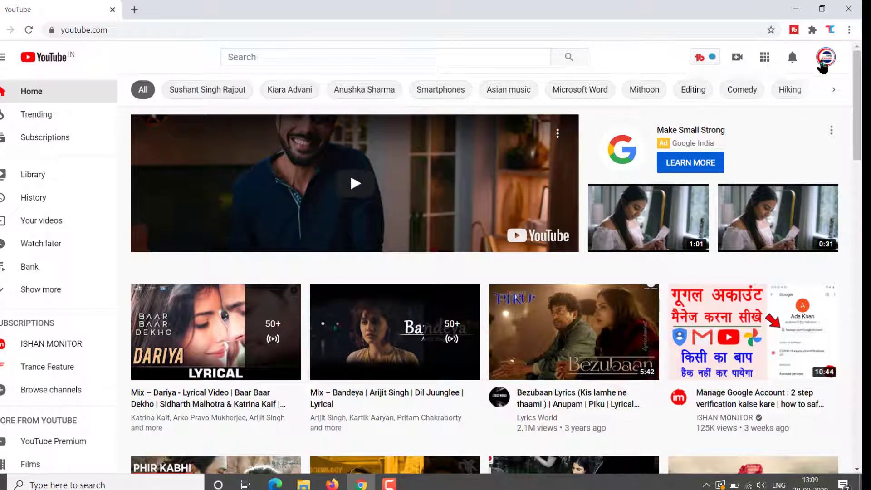
Open YouTube Studio for the signed-in channel
click(824, 63)
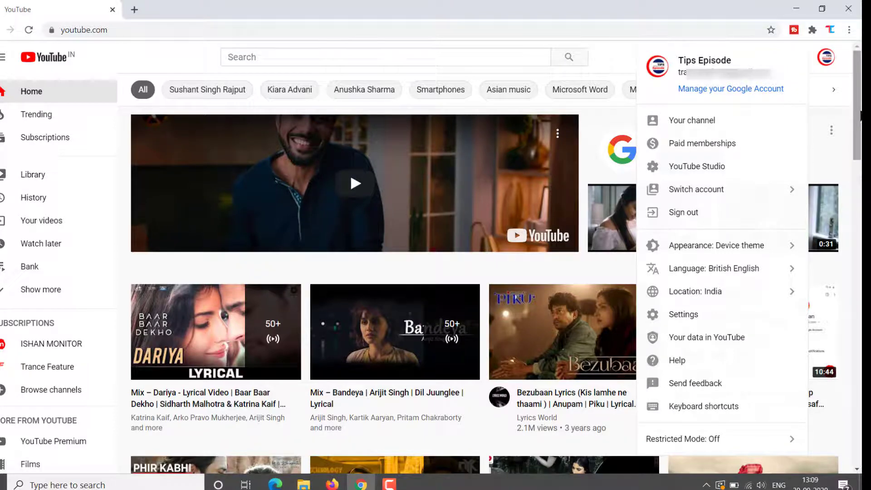
click(829, 63)
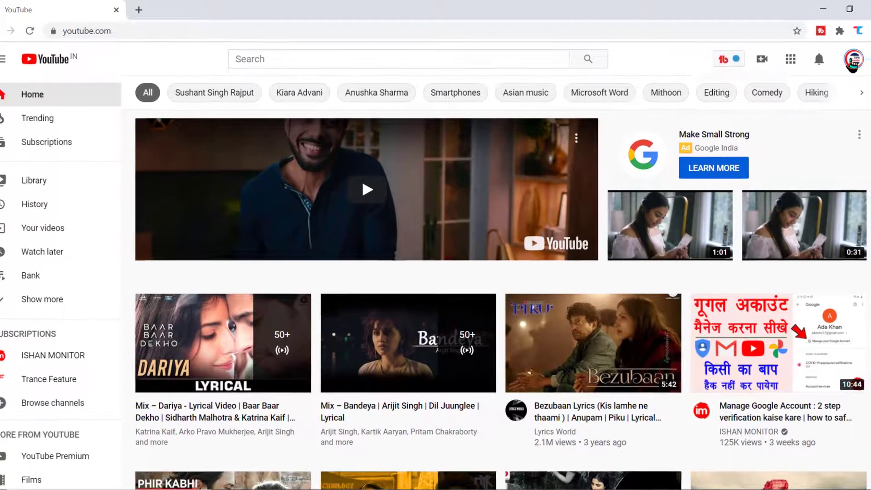
click(853, 63)
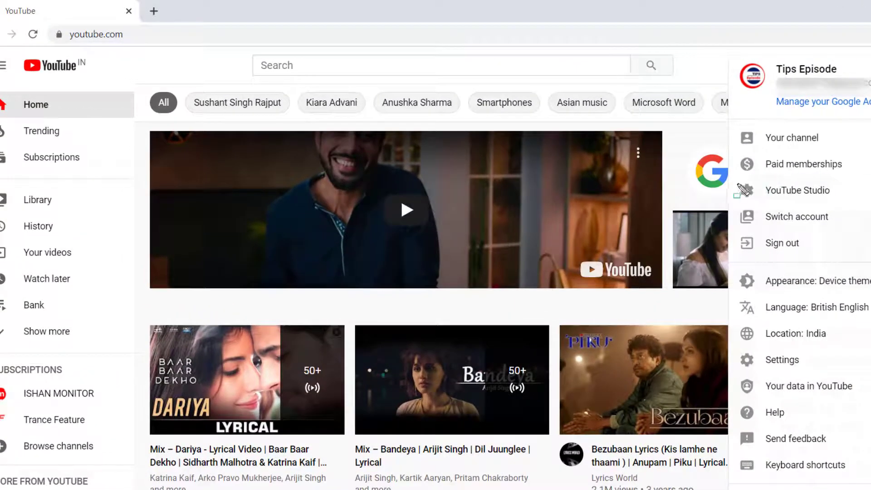
drag(726, 180, 870, 202)
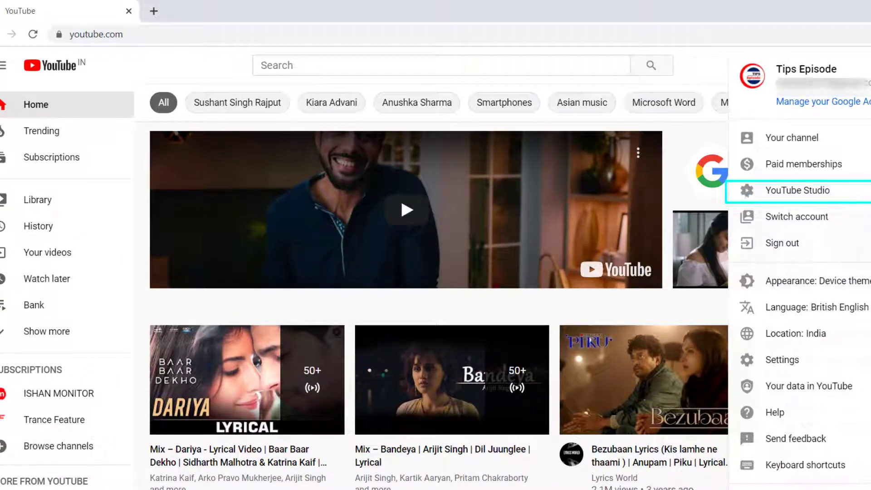
click(831, 201)
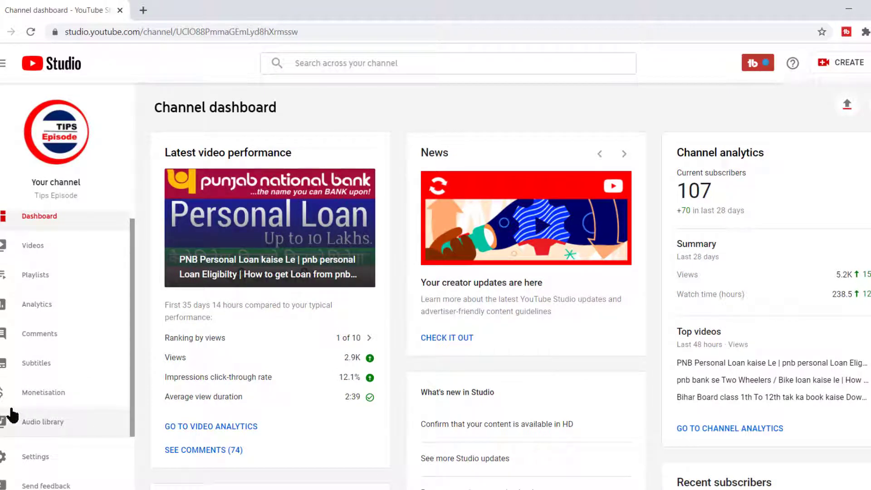
Open the Studio settings and show the channel's advanced settings
mouse_move(0, 441)
mouse_down()
mouse_move(48, 469)
mouse_move(97, 464)
mouse_up()
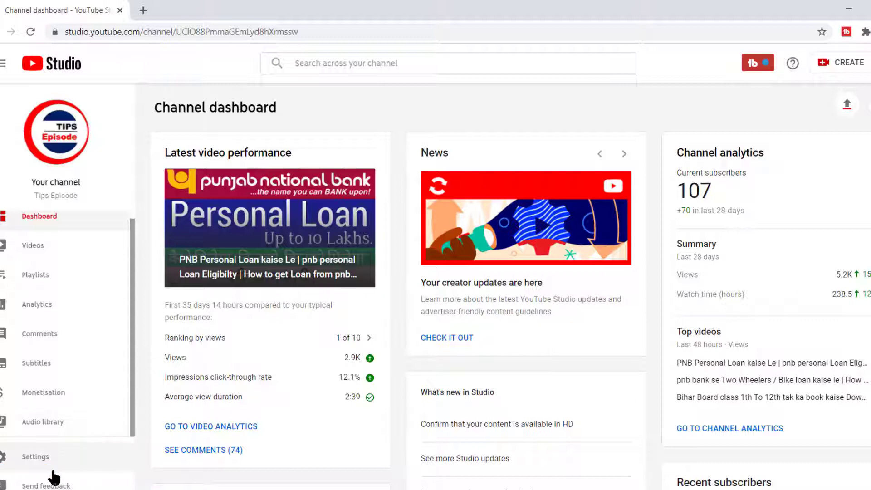
click(35, 457)
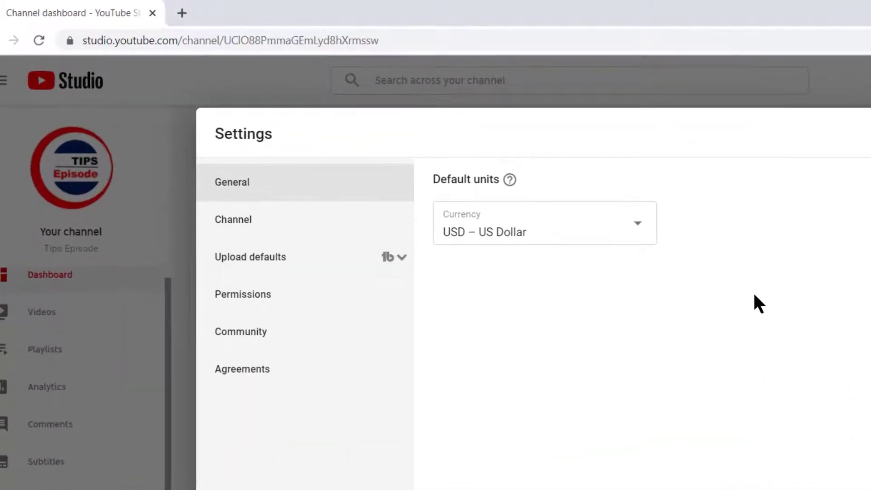
drag(202, 211, 325, 239)
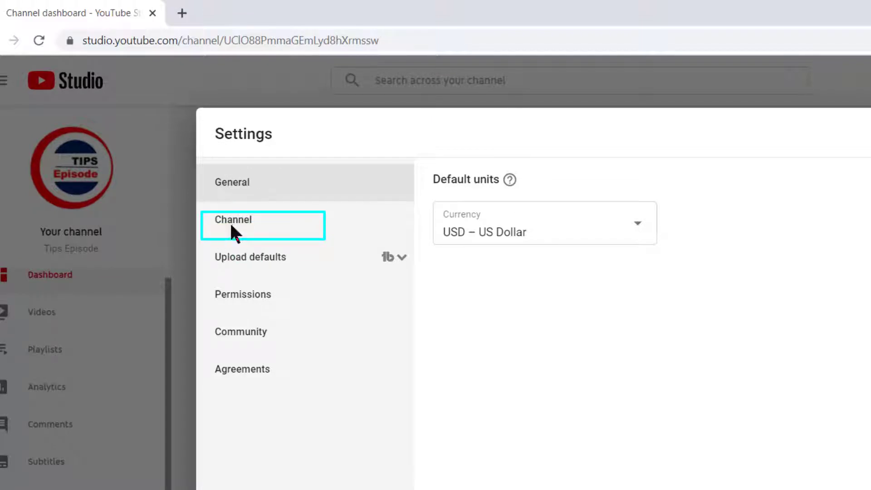
click(233, 235)
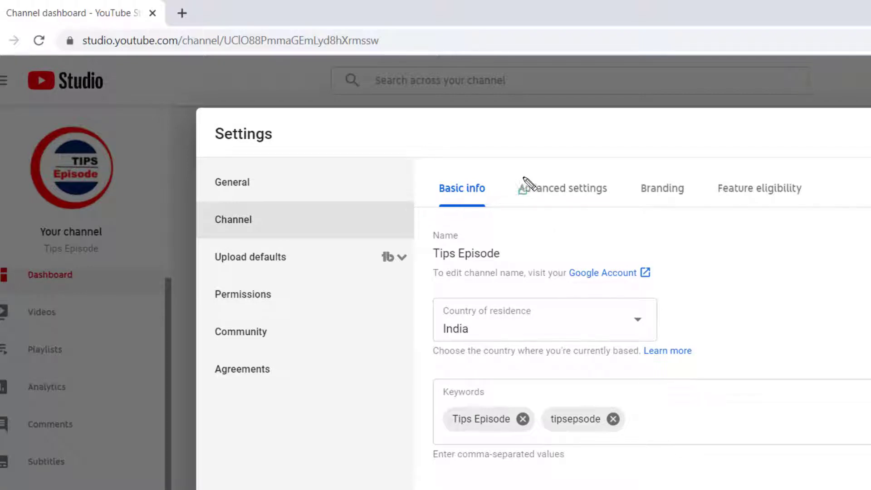
drag(502, 172, 618, 201)
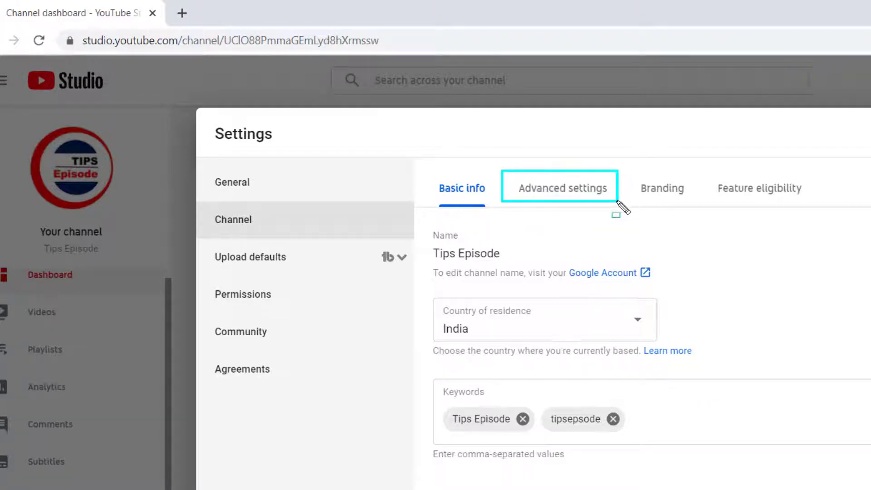
click(553, 196)
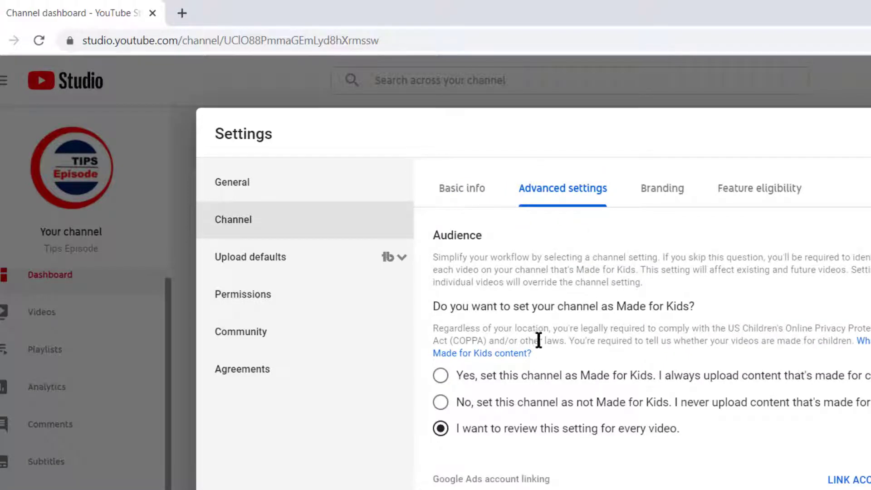
Open the Manage YouTube account page listed under the channel's other settings
scroll(622, 348, down, 3)
scroll(621, 354, down, 5)
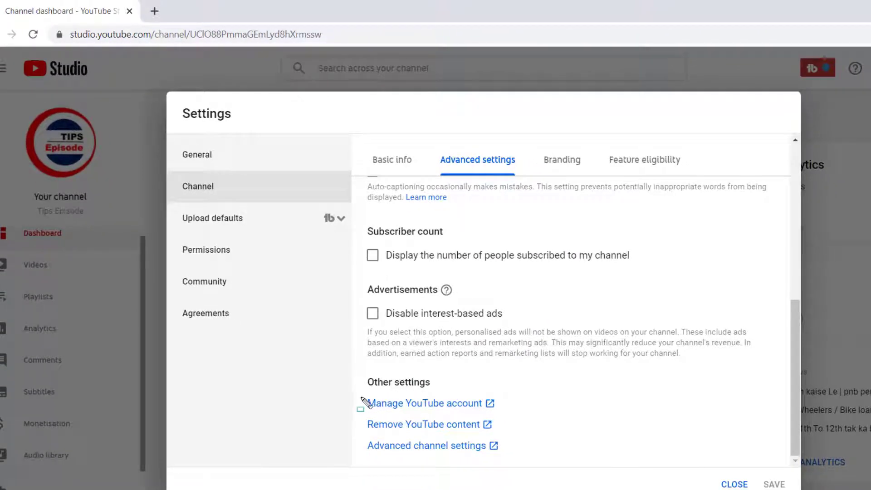
drag(359, 397, 535, 413)
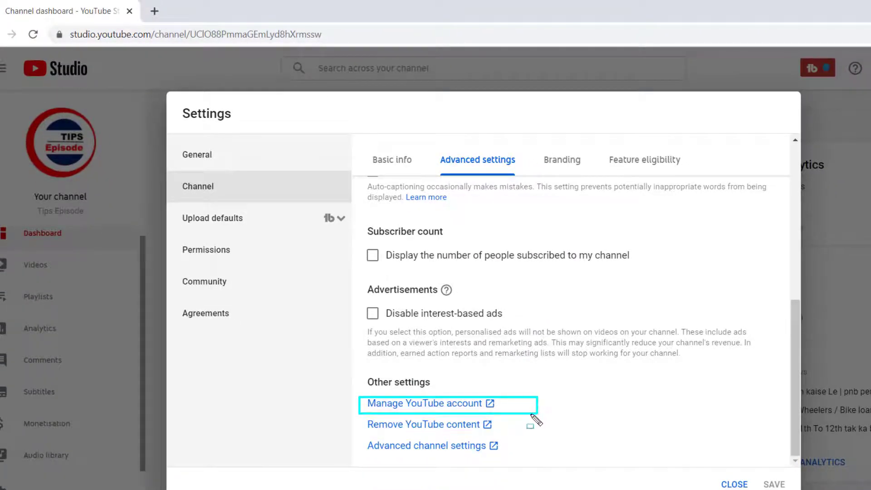
key(Escape)
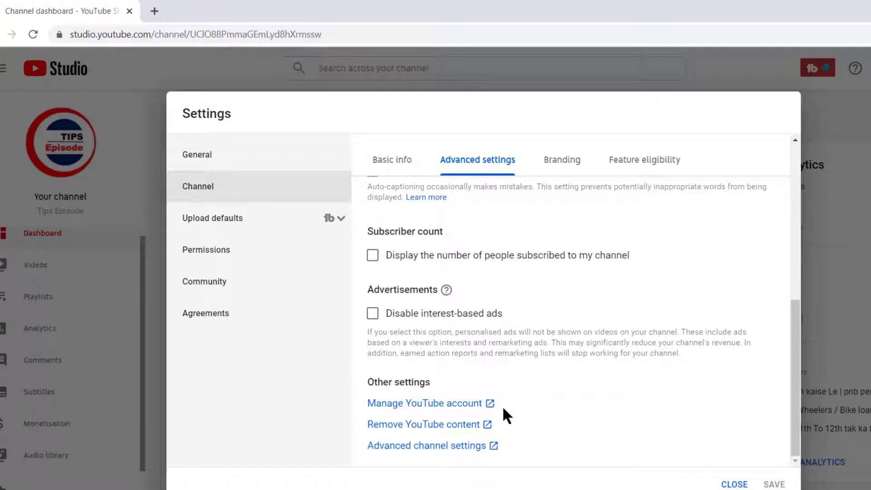
click(478, 403)
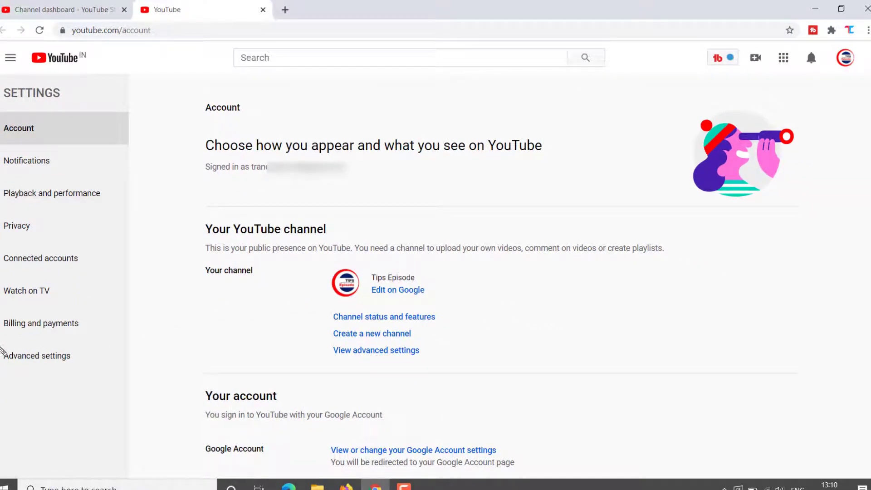
Go to the YouTube account's advanced settings and start claiming the custom URL the channel is eligible for
drag(0, 346, 104, 374)
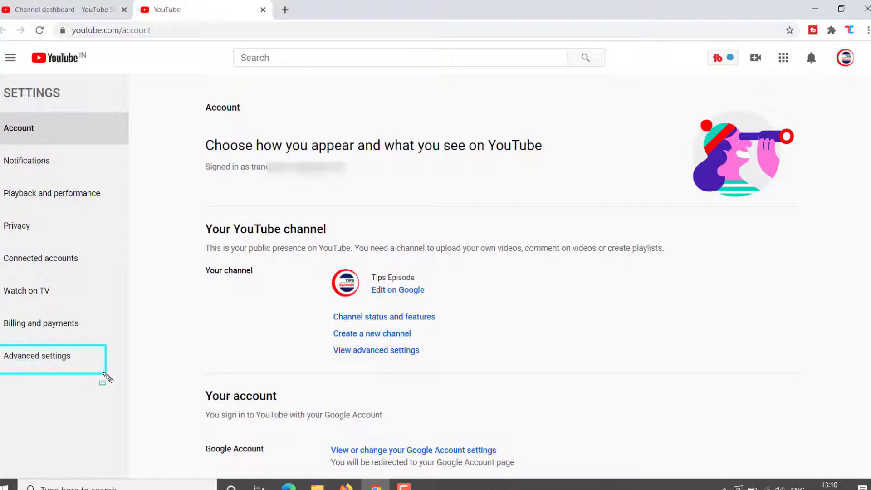
click(55, 362)
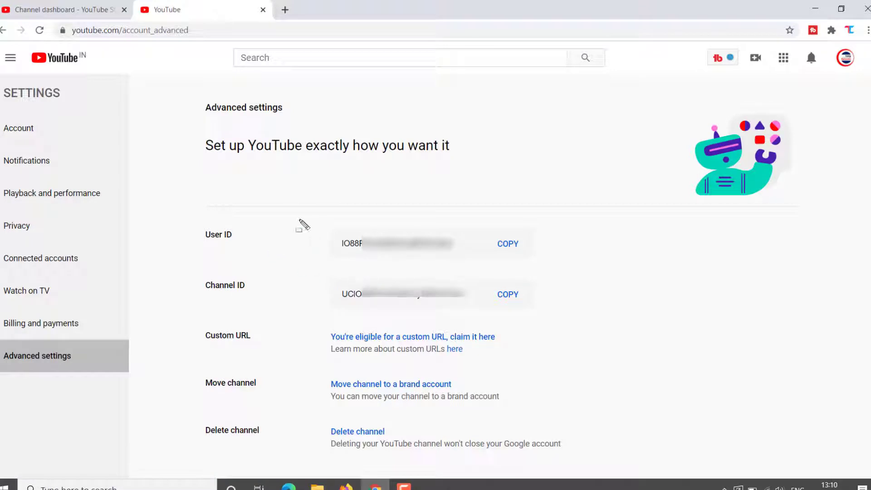
drag(194, 214, 576, 255)
mouse_move(188, 271)
mouse_down()
mouse_move(587, 296)
mouse_move(610, 310)
mouse_up()
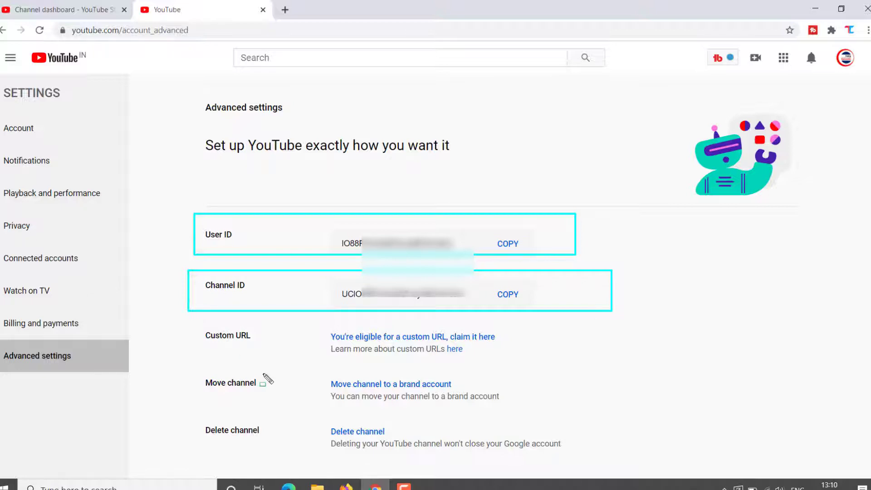
mouse_move(190, 323)
mouse_down()
mouse_move(499, 349)
mouse_move(552, 366)
mouse_up()
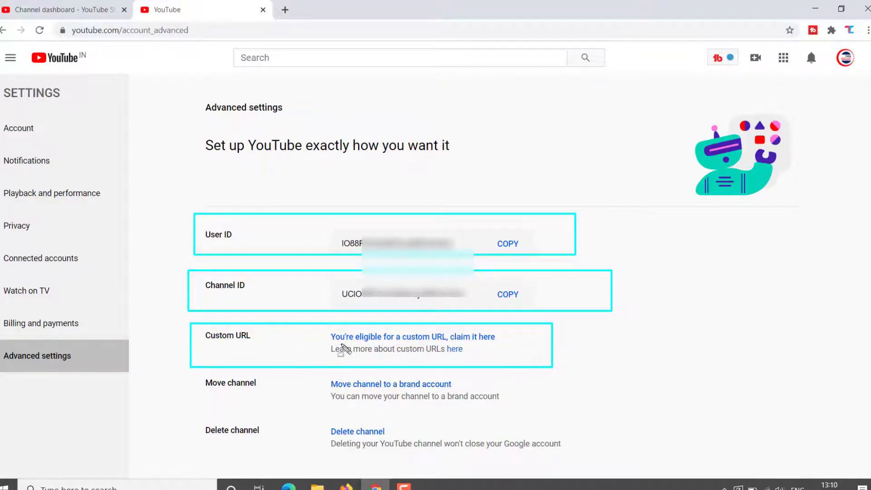
key(Escape)
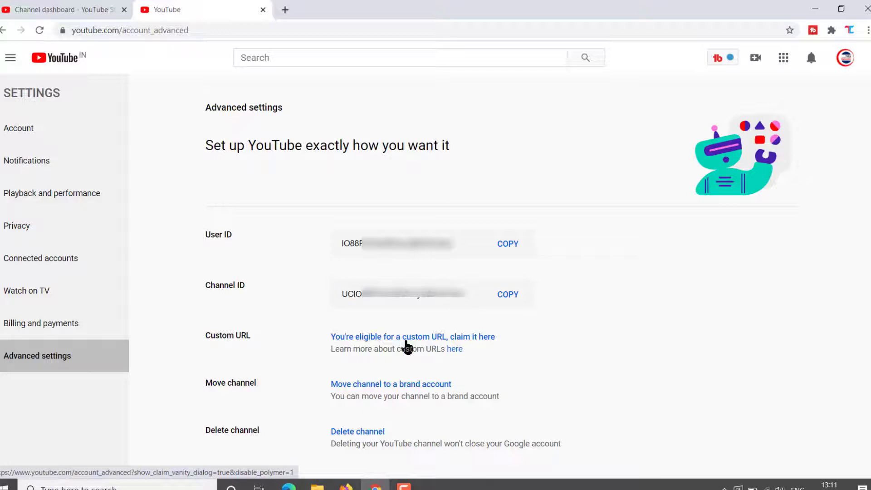
drag(311, 322, 498, 370)
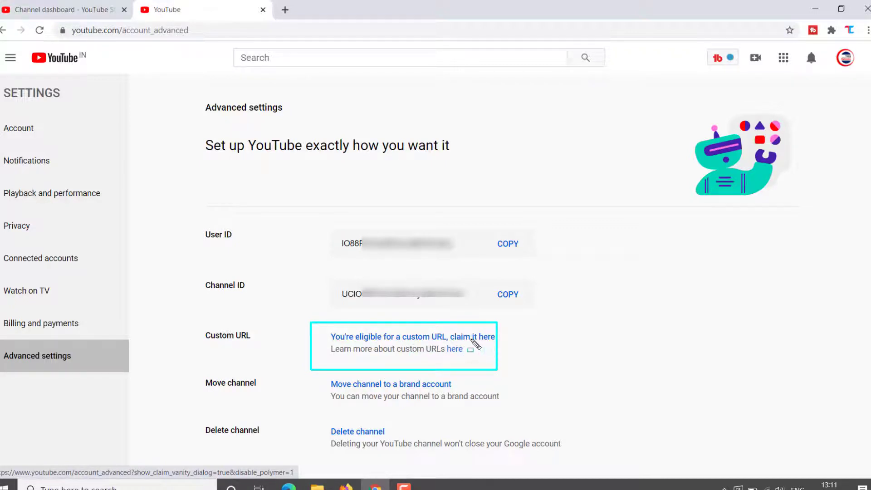
key(Escape)
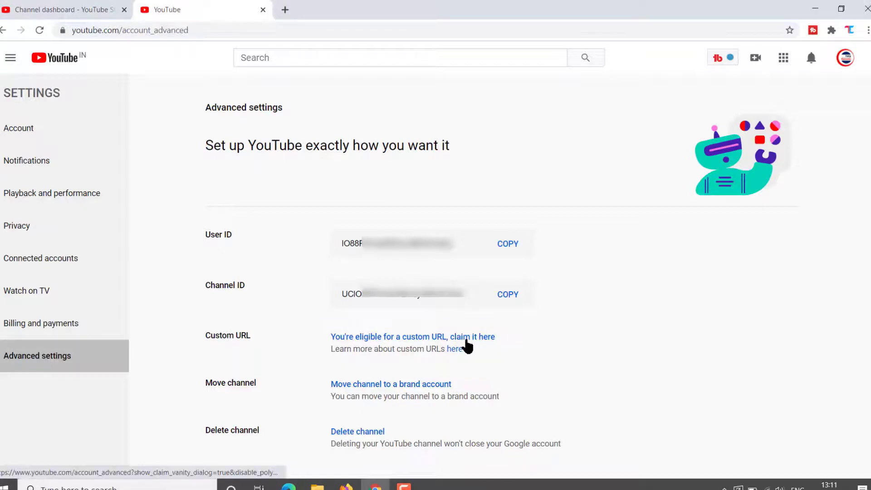
click(466, 339)
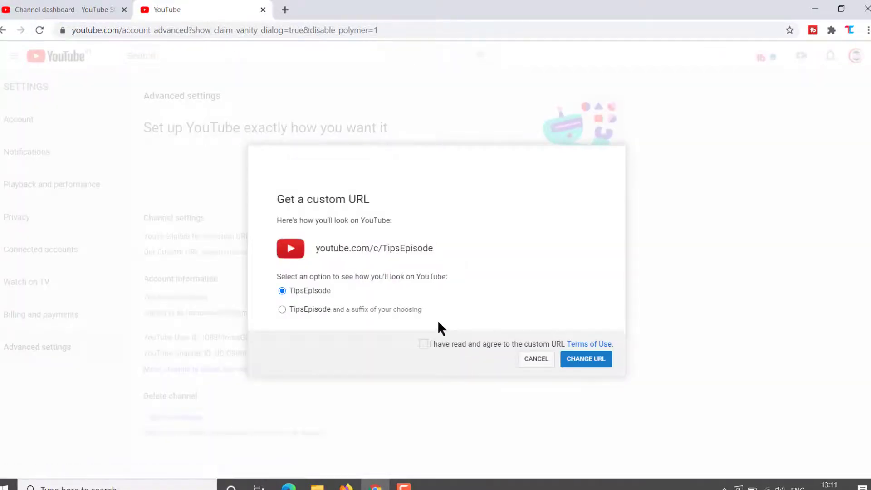
Choose the custom URL option that combines TipsEpisode with a suffix of your choosing
key(ctrl+2)
mouse_move(267, 277)
mouse_down()
mouse_move(328, 294)
mouse_move(426, 297)
mouse_up()
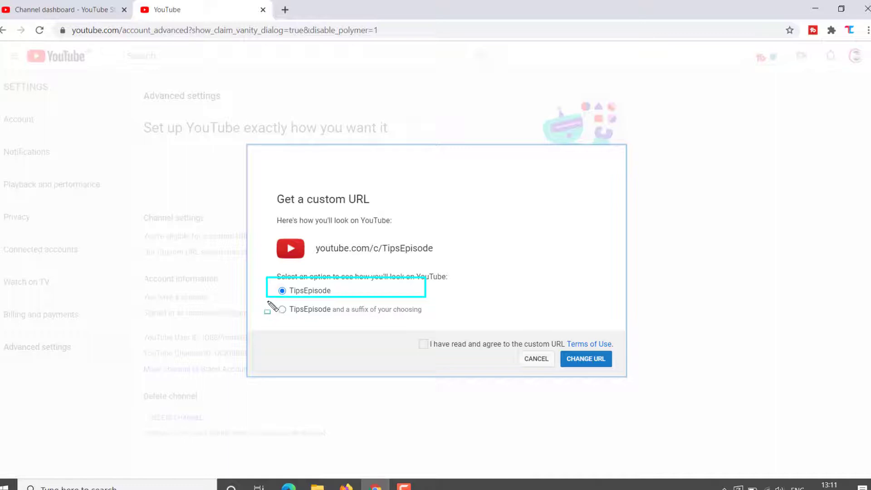
mouse_move(267, 301)
mouse_down()
mouse_move(363, 322)
mouse_move(438, 318)
mouse_up()
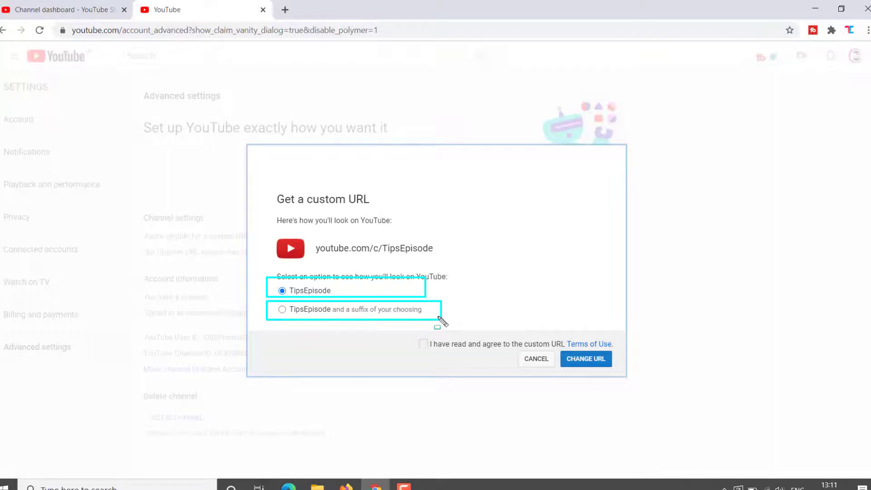
key(Escape)
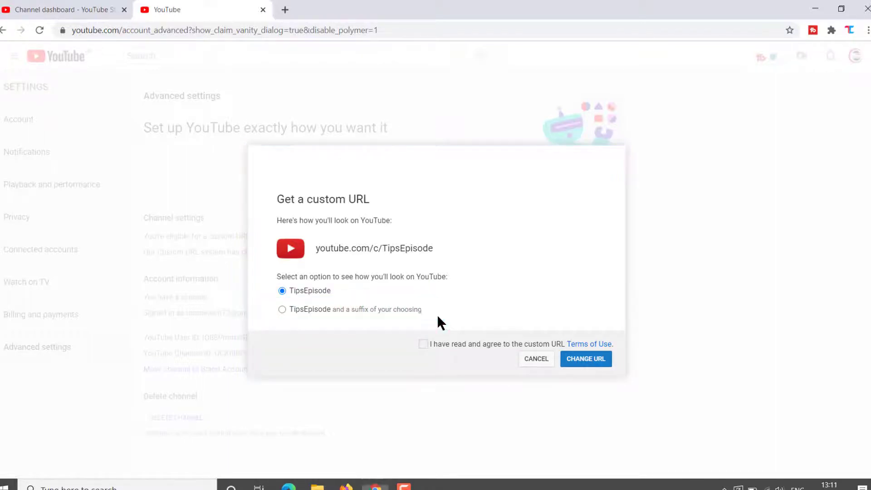
click(282, 310)
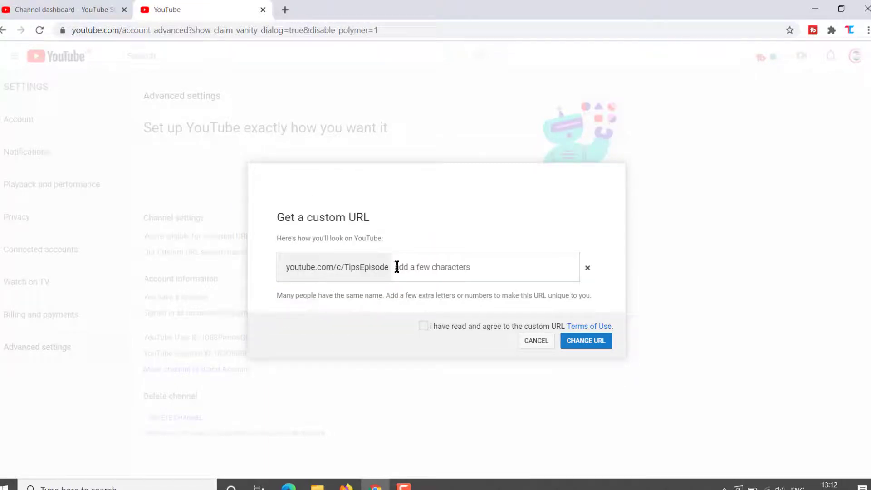
click(416, 267)
text(hsh)
key(BackSpace)
key(BackSpace)
key(BackSpace)
text(cf)
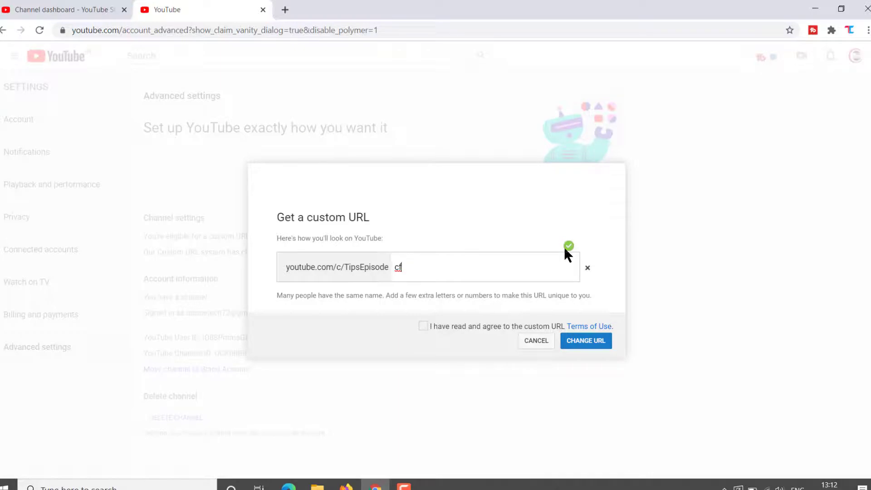
key(BackSpace)
key(BackSpace)
Set the suffix of the TipsEpisode custom URL to "rs"
click(448, 278)
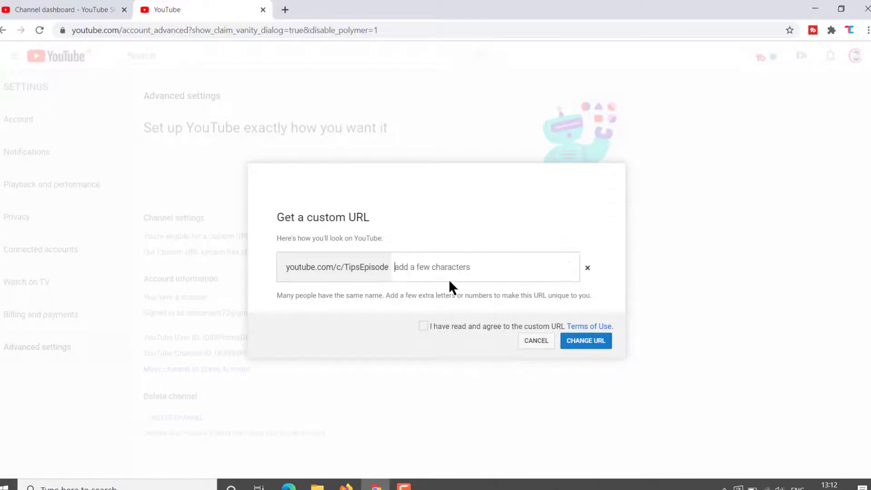
text(h)
key(BackSpace)
text(rs)
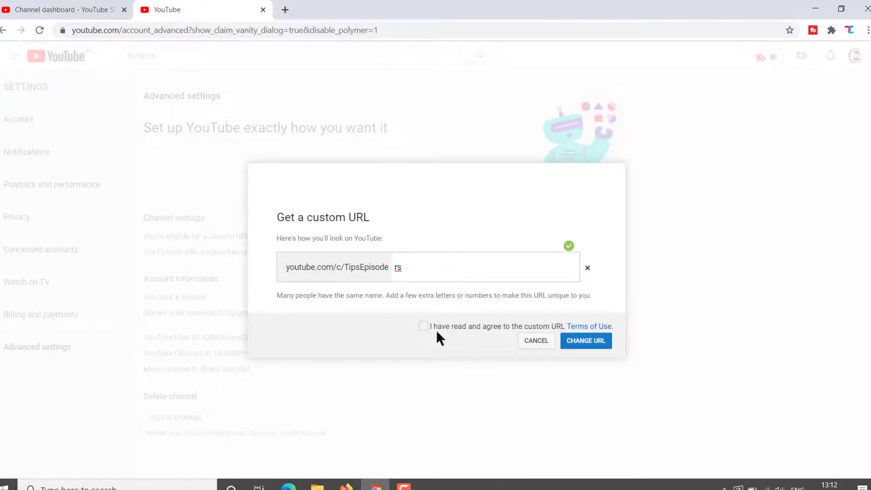
Agree to the custom URL Terms of Use and submit the URL change
drag(399, 317, 592, 337)
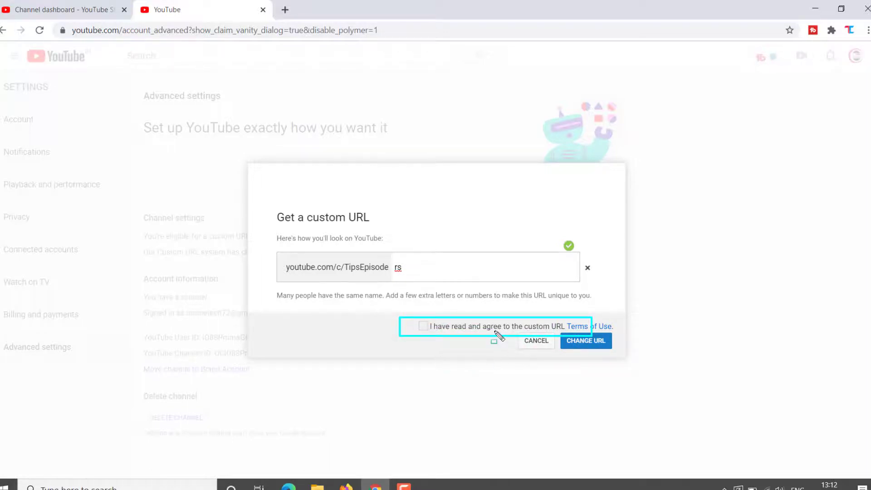
click(422, 326)
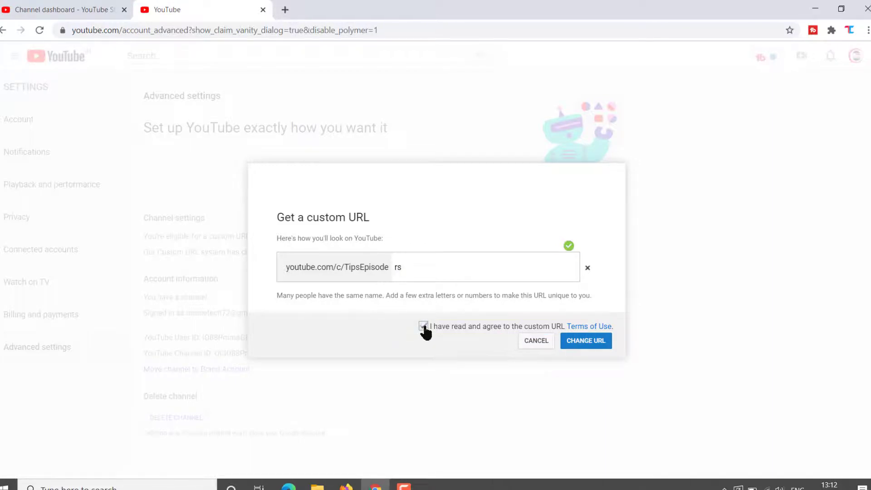
click(581, 346)
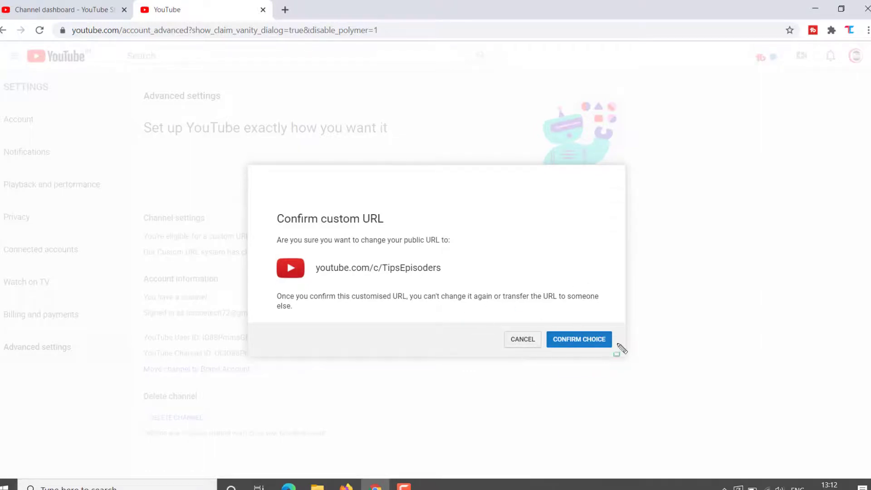
click(558, 341)
mouse_move(540, 325)
mouse_down()
mouse_move(597, 352)
mouse_move(620, 348)
mouse_up()
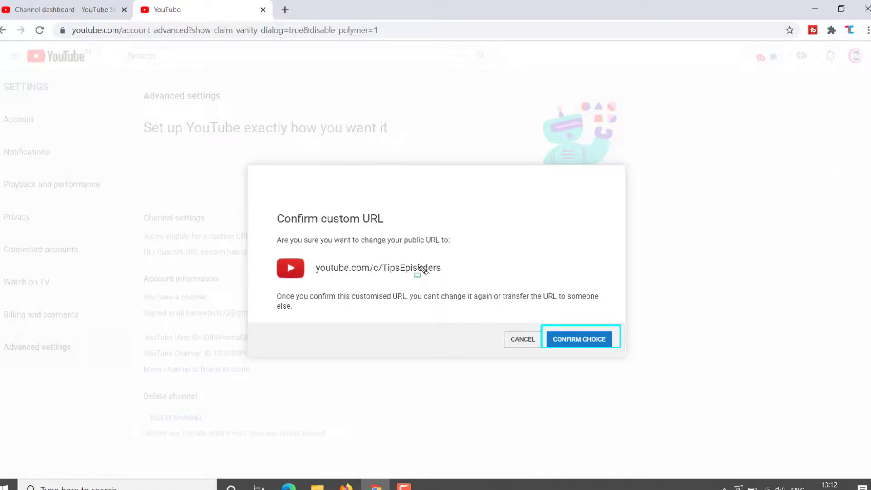
mouse_move(366, 260)
mouse_down()
mouse_move(452, 261)
mouse_move(468, 279)
mouse_move(452, 276)
mouse_up()
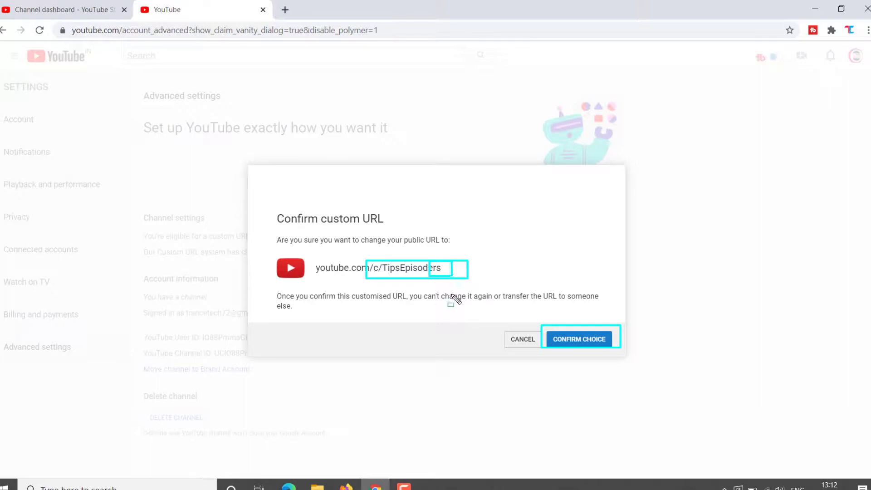
Cancel the confirmation of the TipsEpisoders custom URL and close the custom URL request
key(Escape)
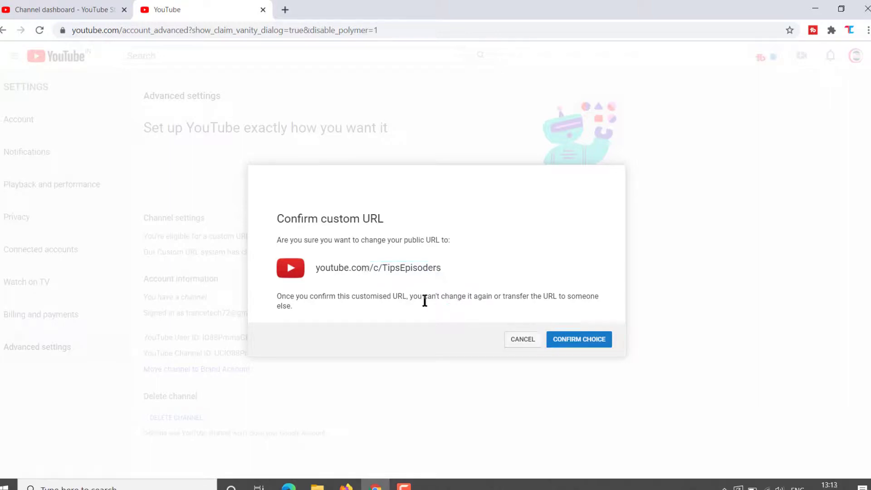
click(518, 341)
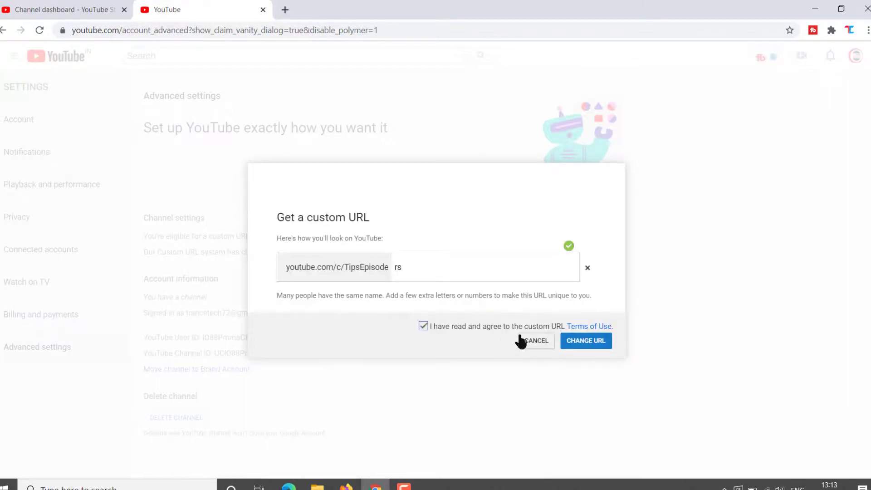
click(528, 342)
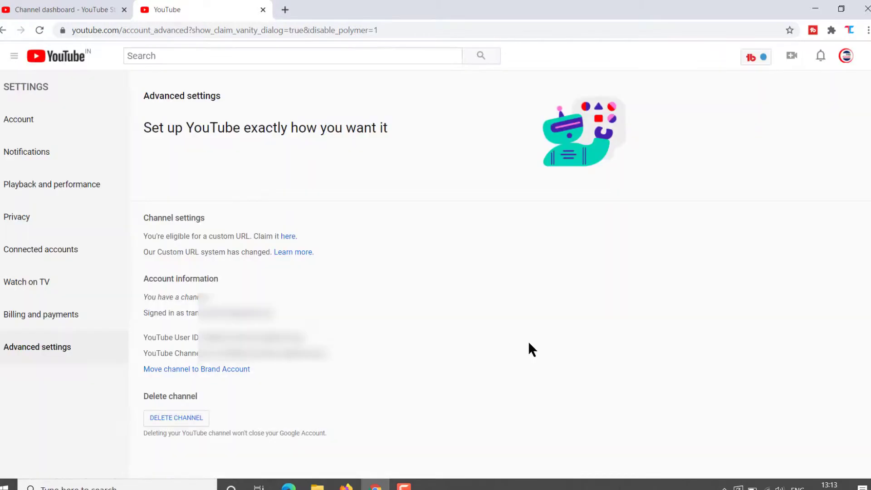
Restart the custom URL claim from advanced settings and submit youtube.com/c/TipsEpisode without a suffix, agreeing to the Terms of Use
click(47, 351)
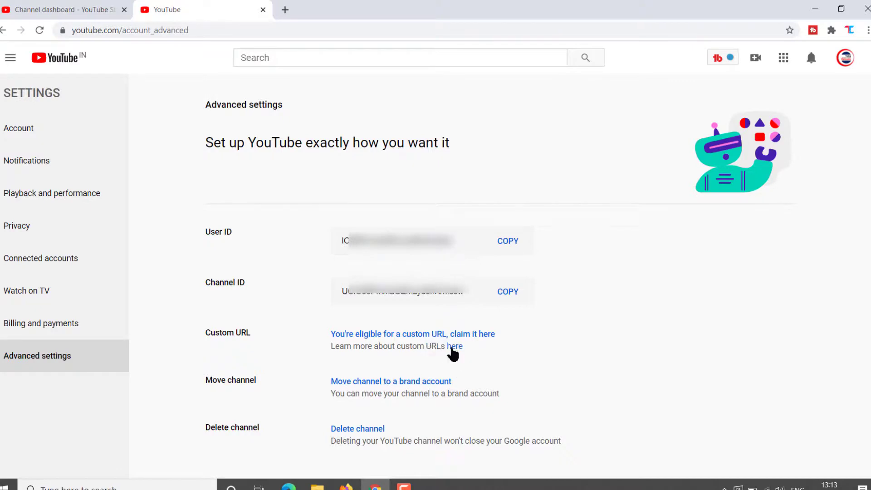
click(473, 336)
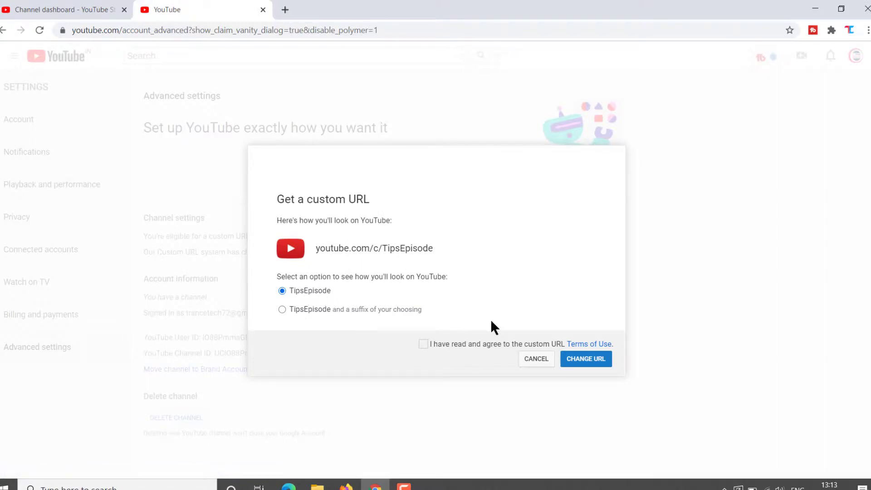
click(422, 347)
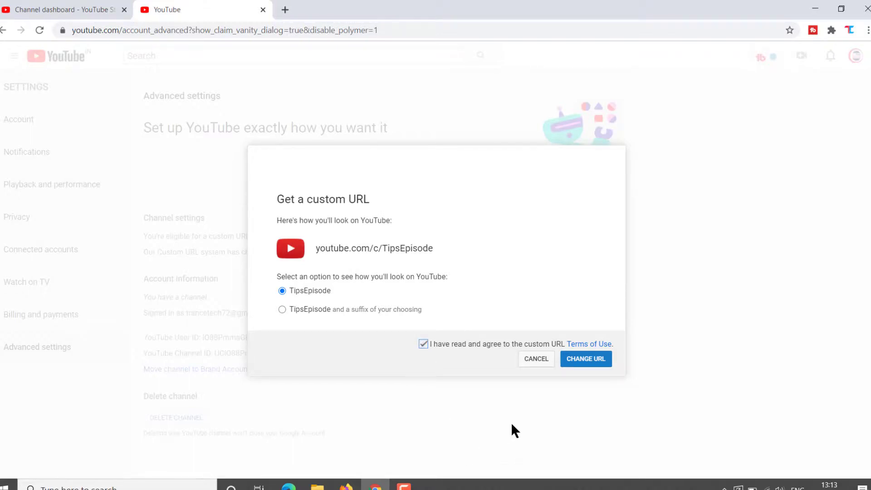
click(587, 360)
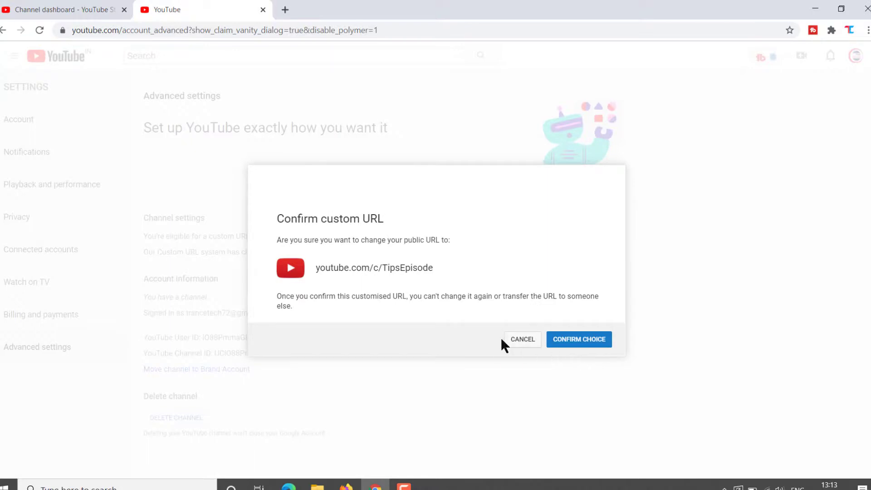
Confirm youtube.com/c/TipsEpisode as the channel's new public custom URL
mouse_move(258, 290)
mouse_down()
mouse_move(544, 295)
mouse_move(605, 314)
mouse_up()
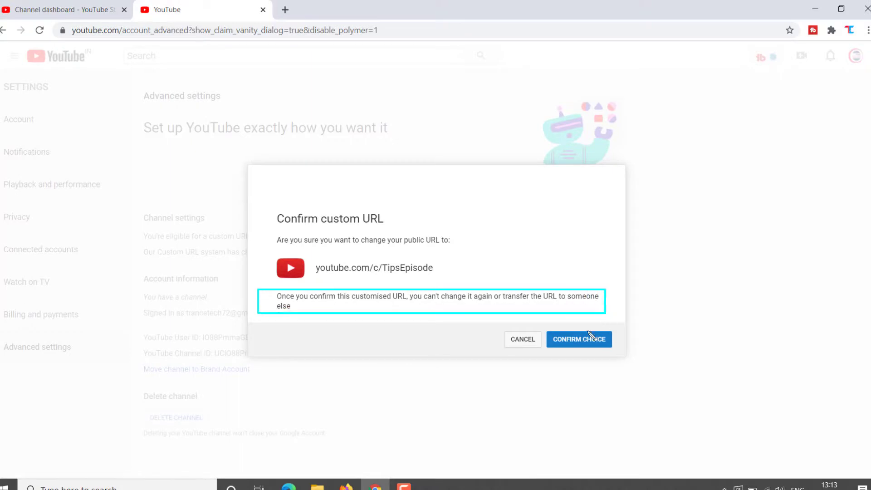
drag(547, 329, 618, 349)
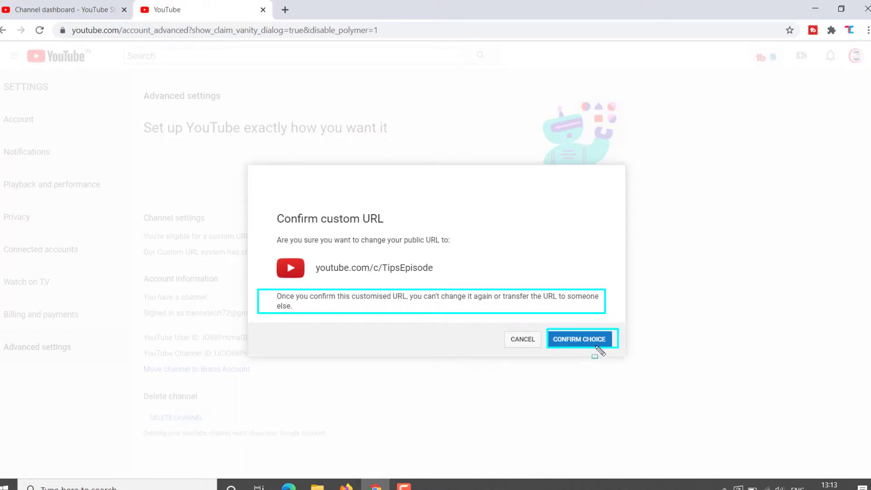
key(Escape)
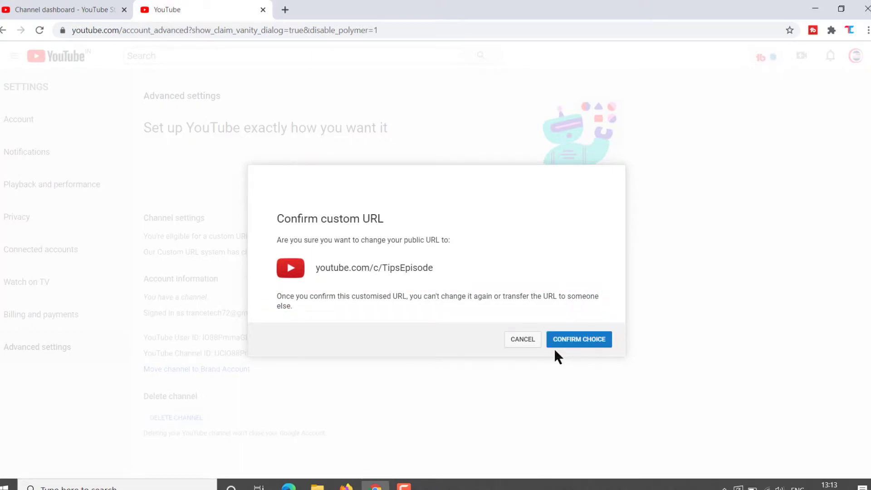
click(580, 340)
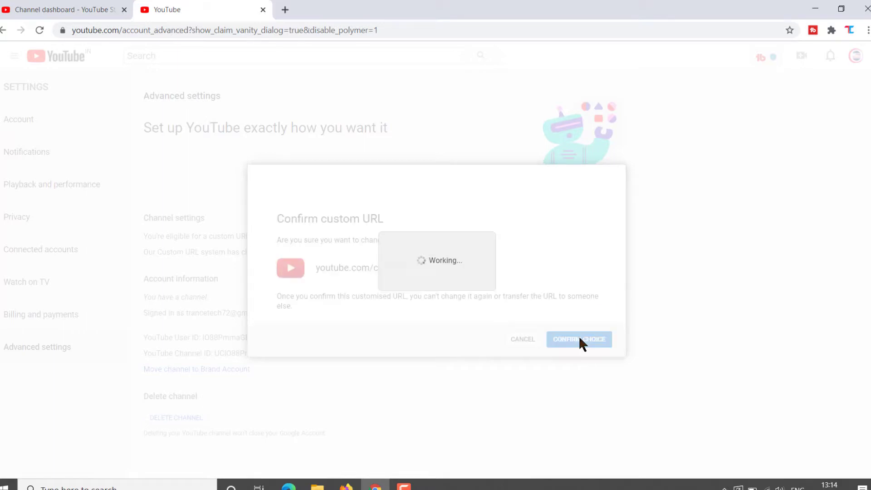